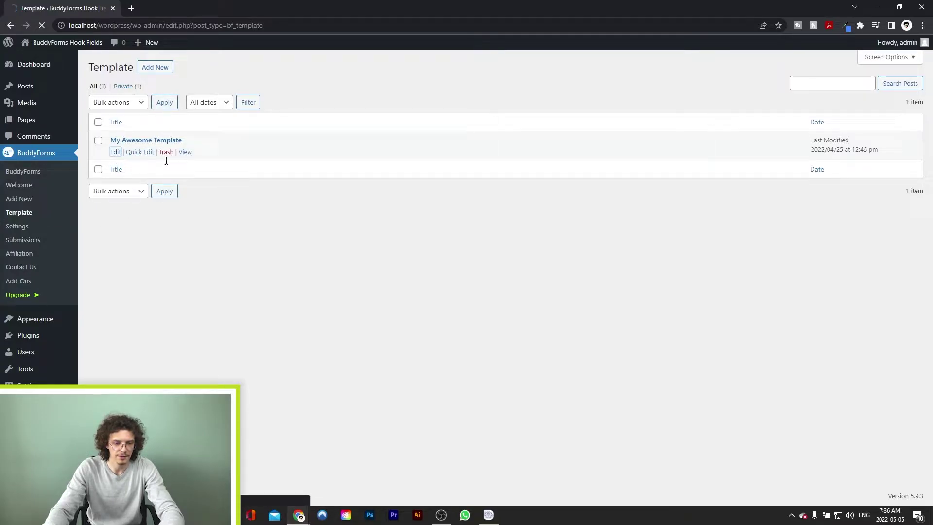
- Open My Awesome Template for editing and examine its option prompt and the Dropdown and Testfield shortcodes
left_click(115, 152)
left_click_drag(138, 136, 243, 140)
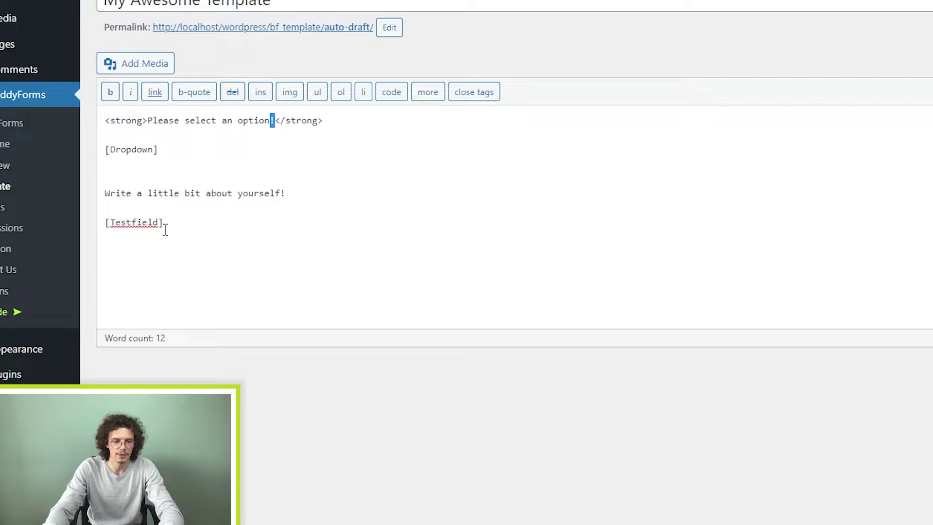
left_click_drag(163, 225, 100, 222)
left_click(125, 255)
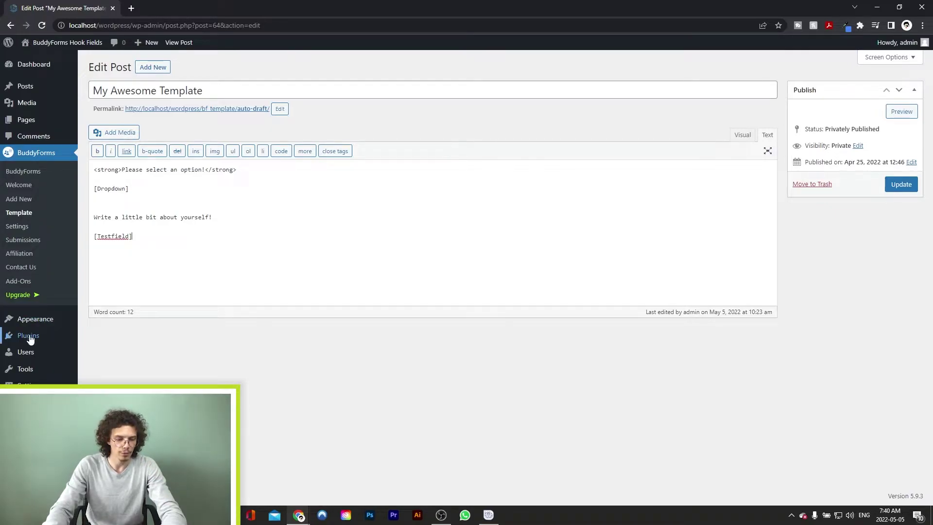
- Open the active Twenty Twenty-Two theme's Single Post template in the site editor and review its layout
mouse_move(52, 323)
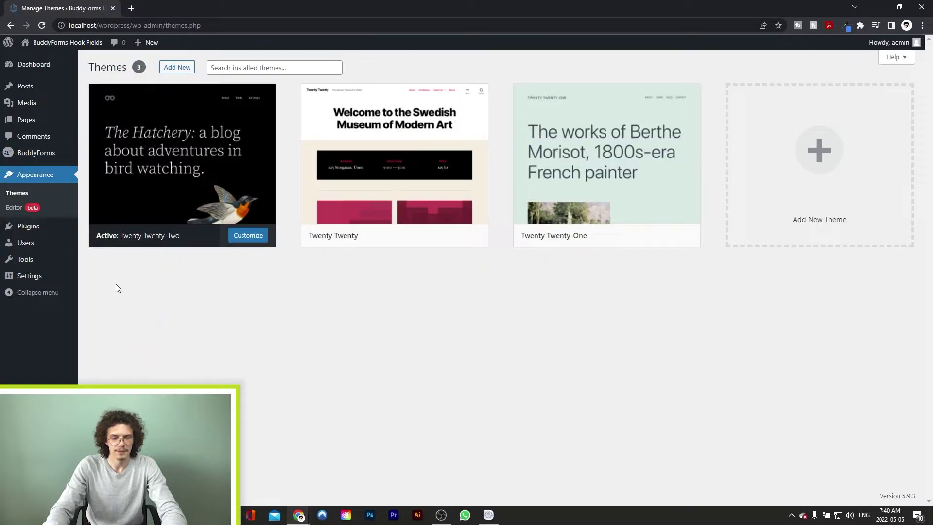
mouse_move(199, 156)
left_click(248, 235)
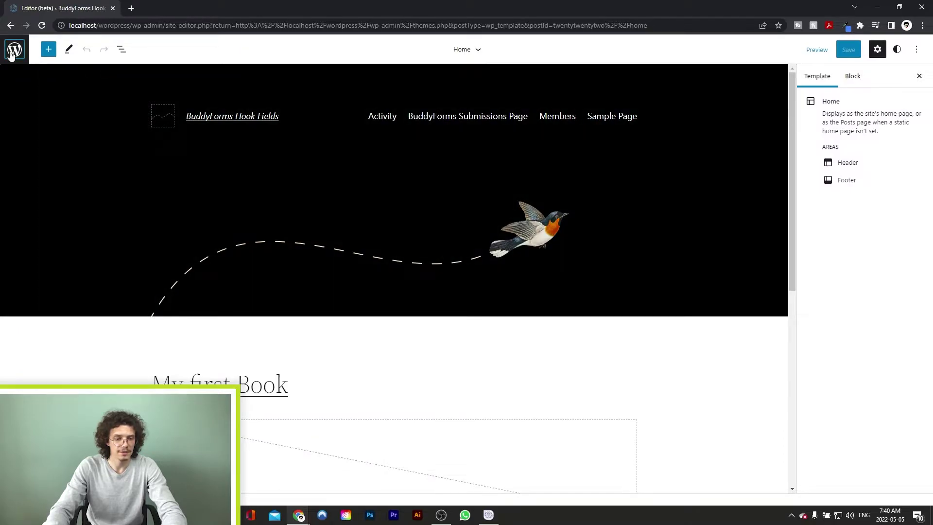
left_click(15, 50)
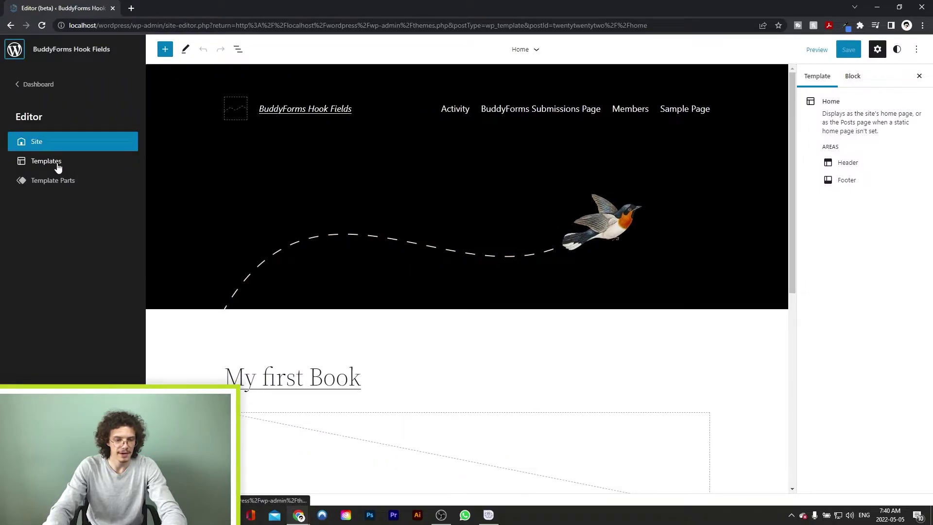
left_click(65, 164)
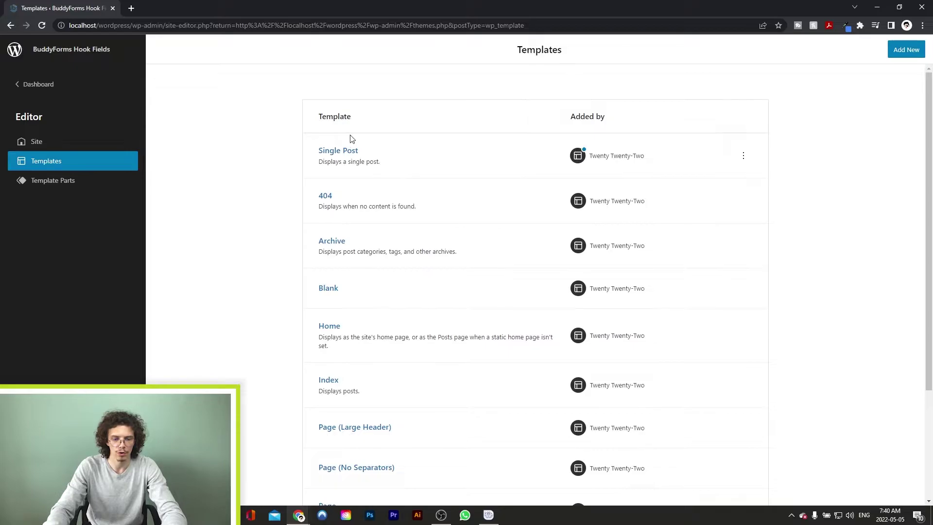
left_click(343, 155)
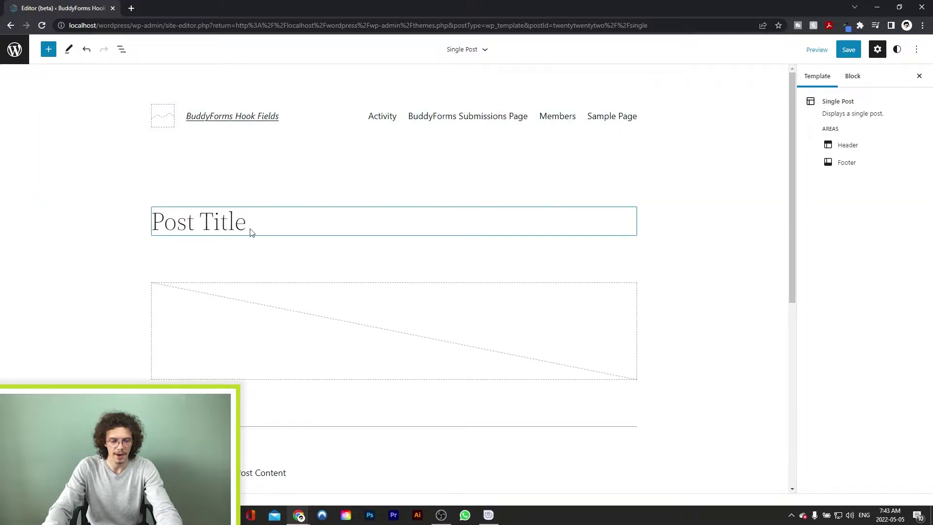
scroll(270, 225, "down", 2)
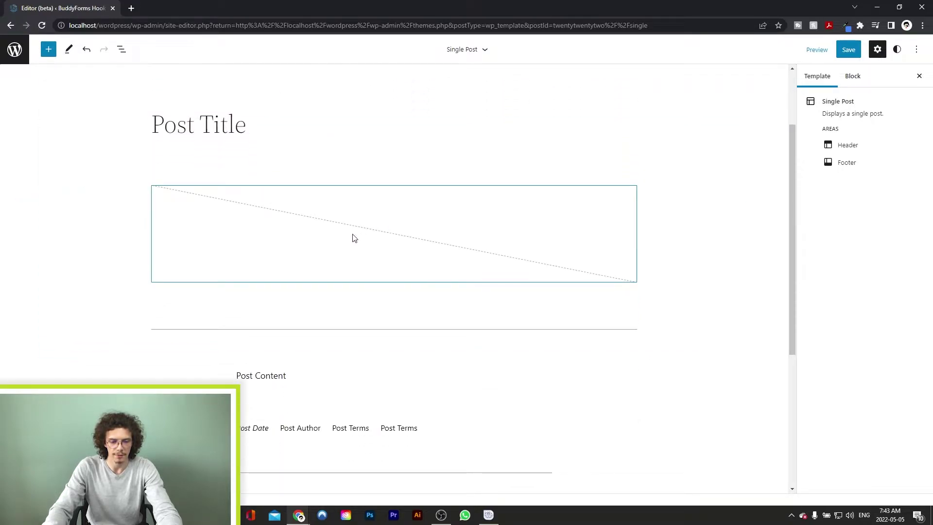
left_click(354, 238)
scroll(392, 218, "down", 2)
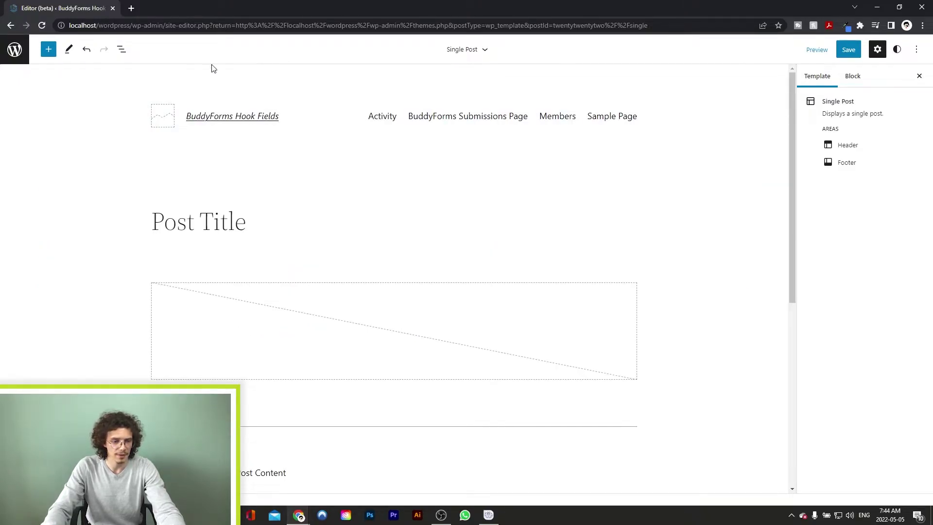
- Find the BuddyForm Form Field Value block by searching for "buddy" and insert it between the header and the post title
left_click(49, 49)
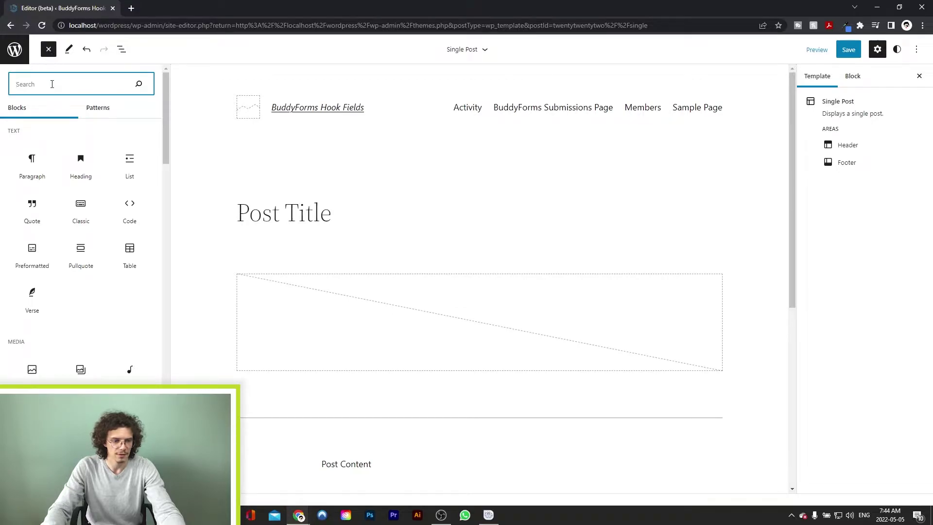
type("b")
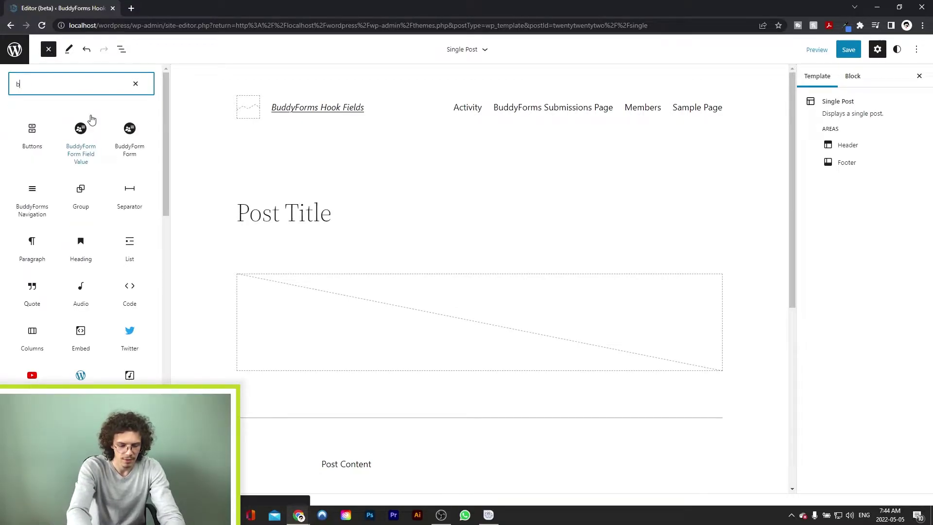
type("uddy")
mouse_move(42, 165)
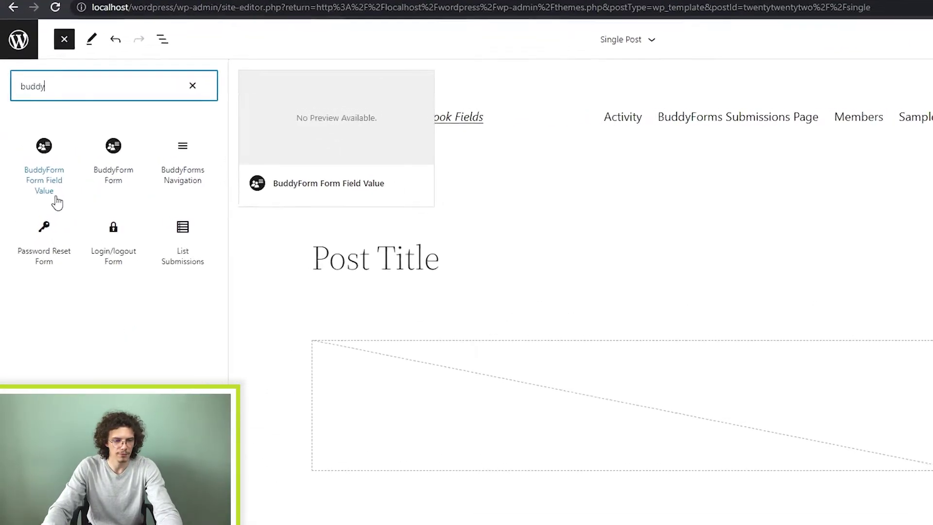
left_click_drag(43, 166, 265, 269)
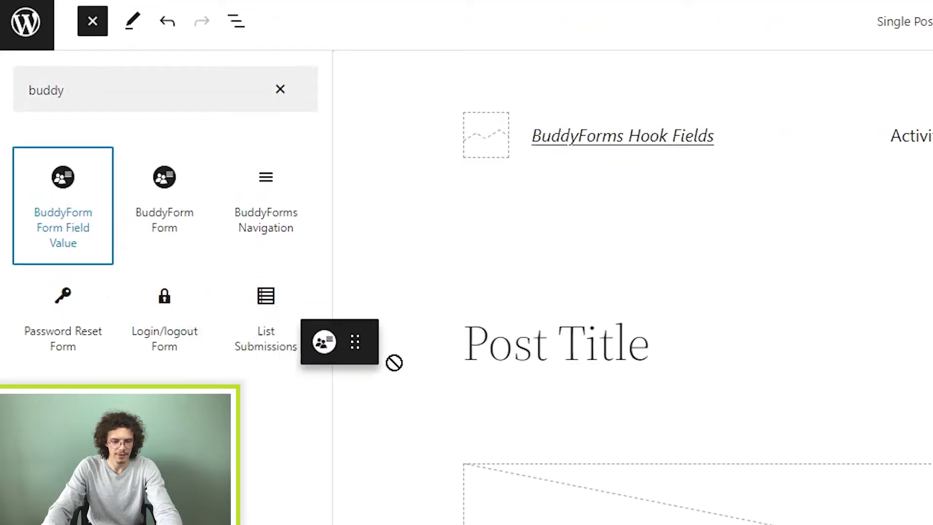
left_click_drag(394, 362, 533, 295)
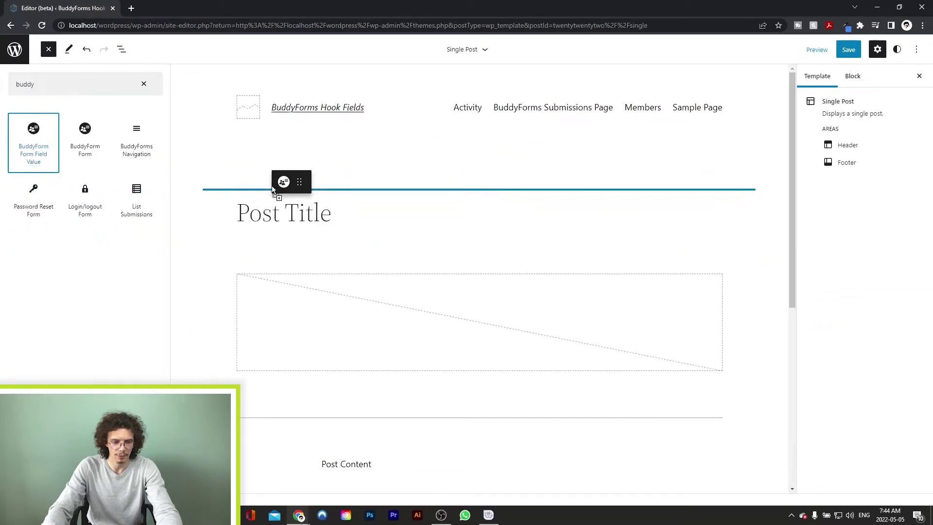
left_click_drag(272, 189, 272, 188)
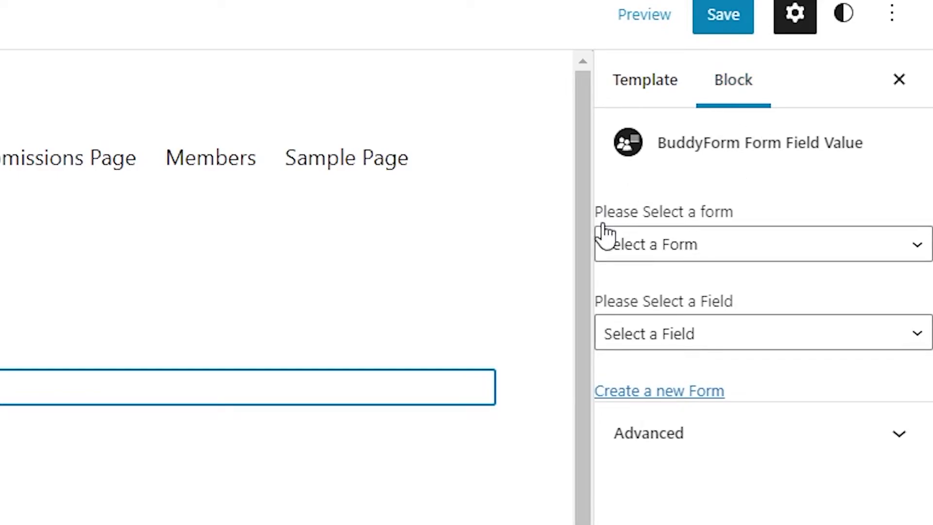
- Link the new field value block to the Books form and its featured_image field
left_click(664, 253)
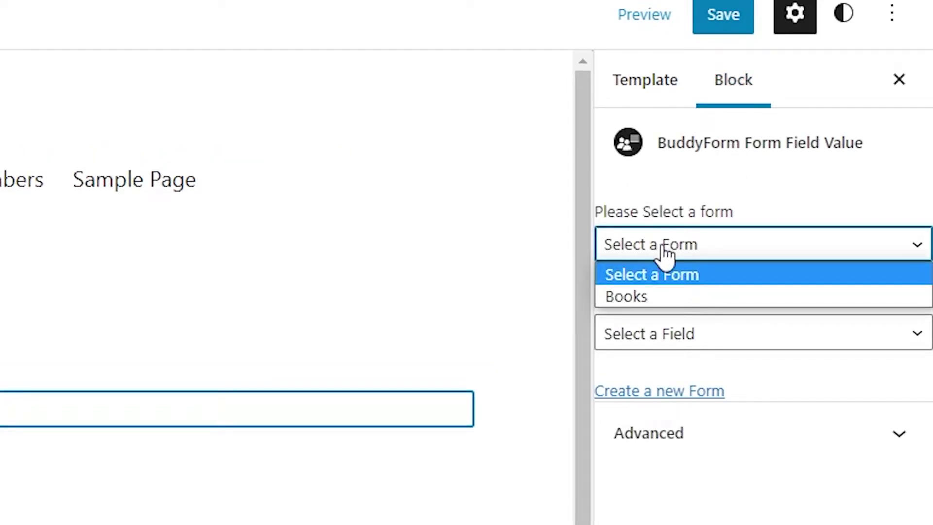
left_click(651, 297)
left_click(700, 333)
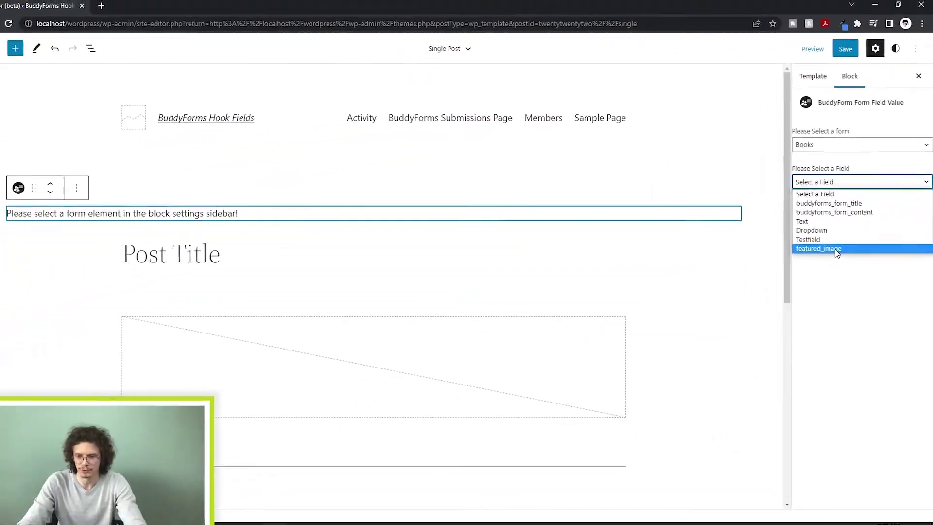
left_click(834, 249)
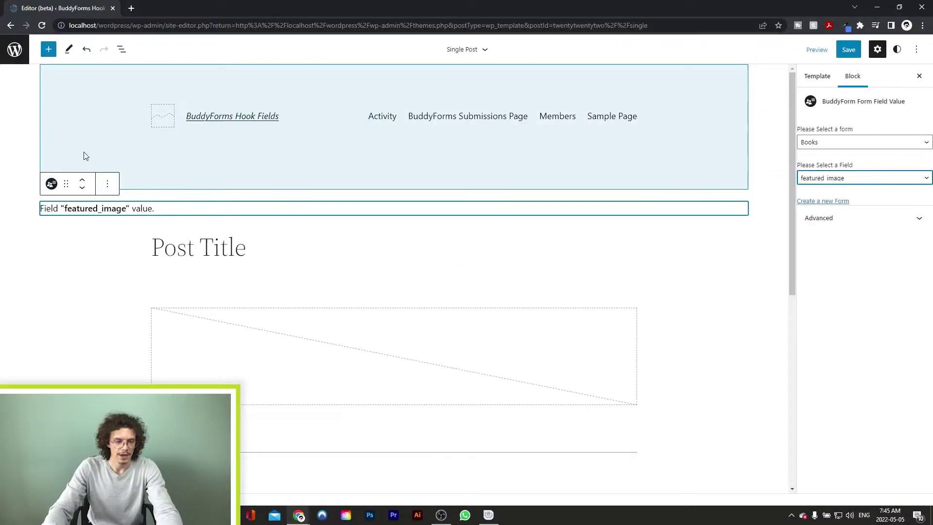
left_click_drag(101, 137, 269, 255)
left_click_drag(172, 259, 225, 293)
left_click_drag(274, 264, 136, 192)
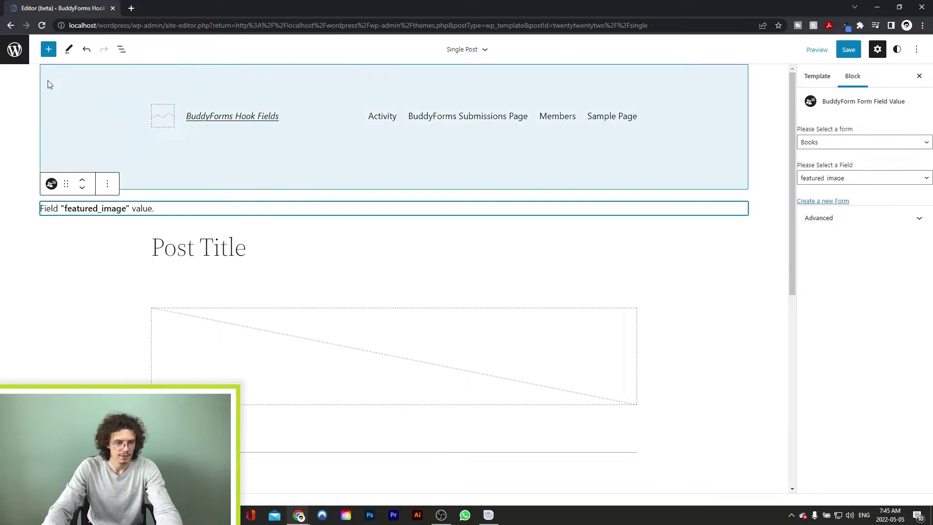
- Add a BuddyForm Form Field Value block below the post title, showing the Testfield field of the Books form
left_click(48, 50)
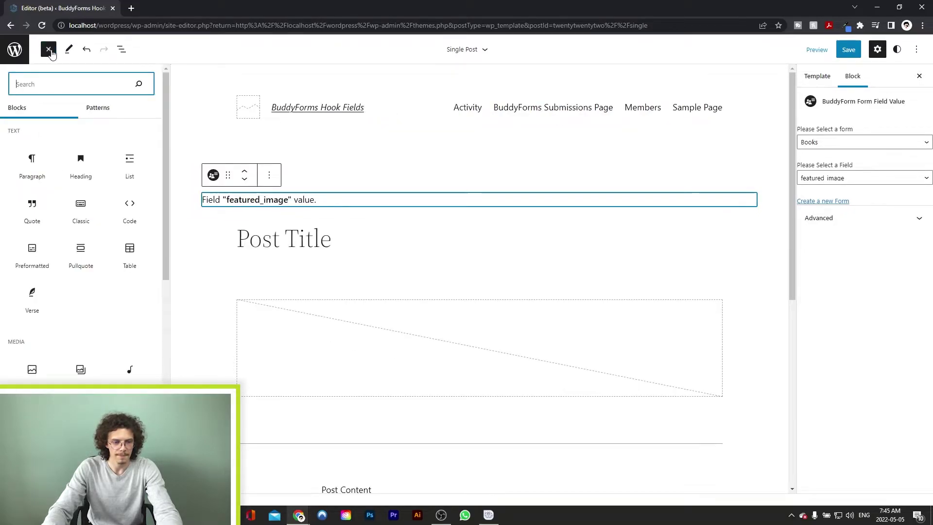
type("buddy")
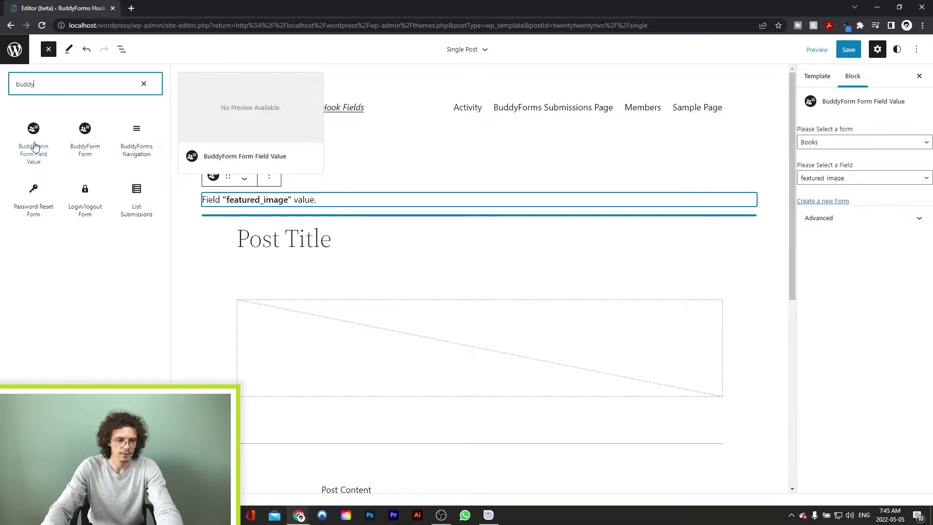
left_click_drag(34, 141, 347, 265)
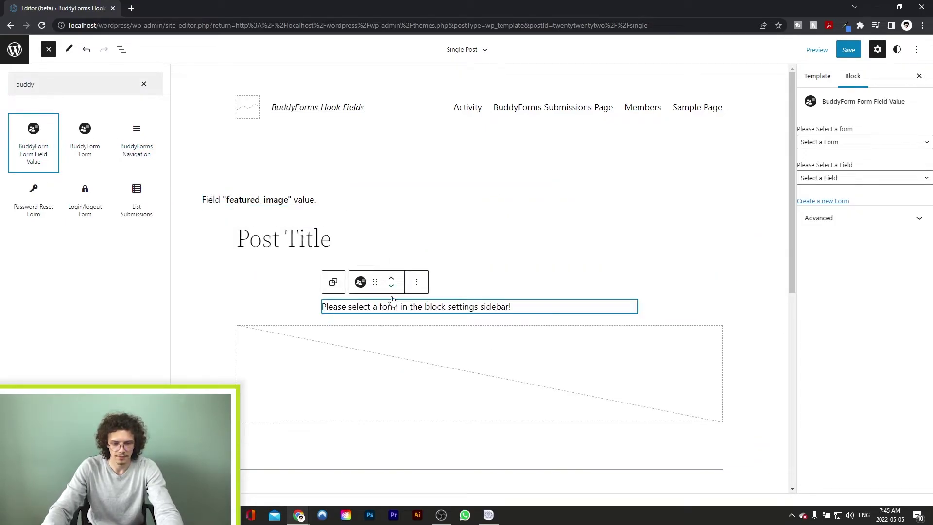
left_click(820, 147)
left_click(821, 163)
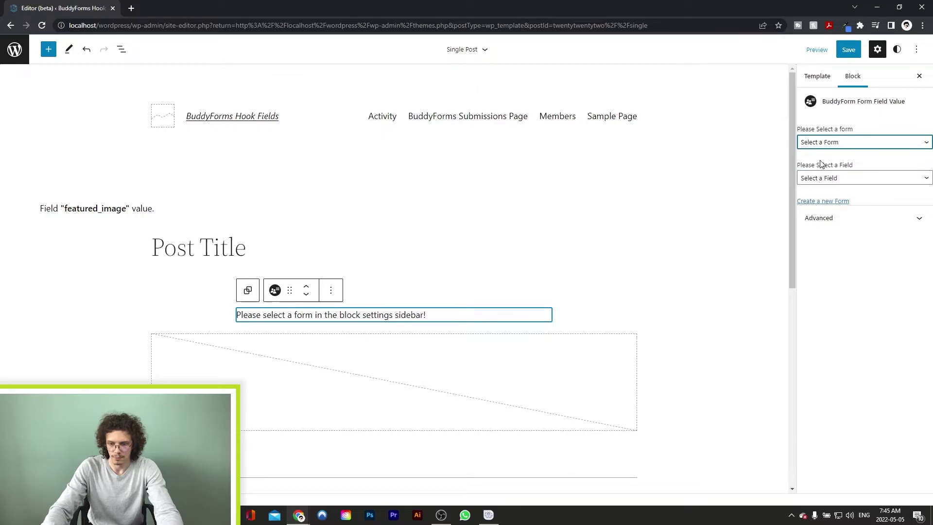
left_click(827, 180)
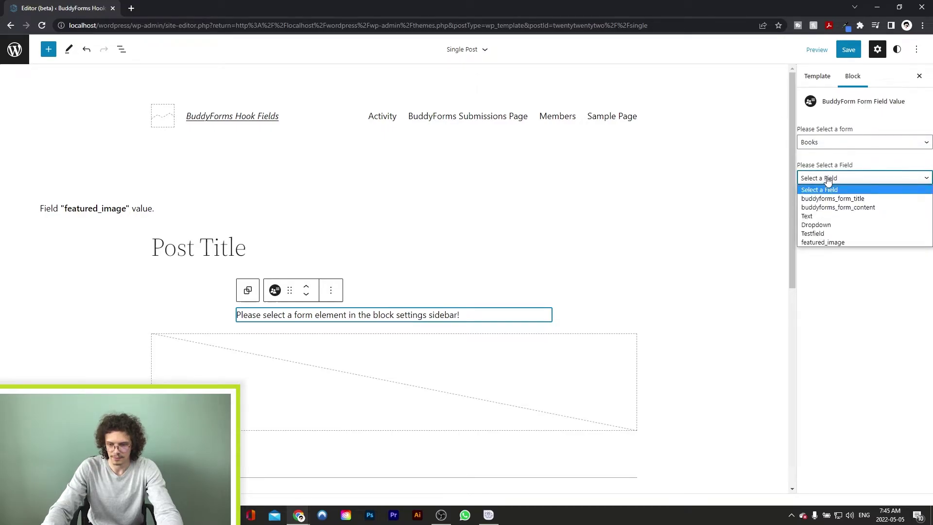
left_click(827, 237)
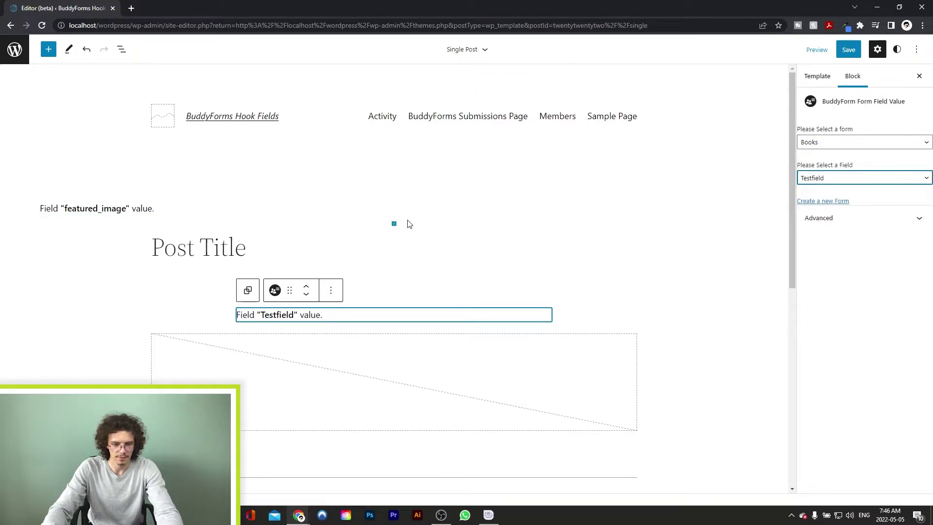
- Add another BuddyForm Form Field Value block below the Testfield value, showing the Dropdown field of the Books form
left_click(48, 49)
type("buddy")
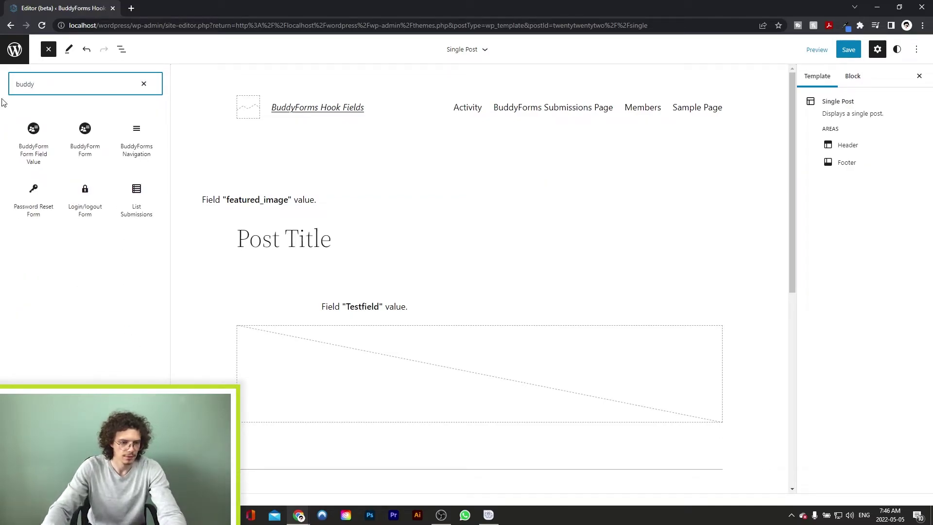
mouse_move(43, 149)
left_click_drag(43, 149, 419, 318)
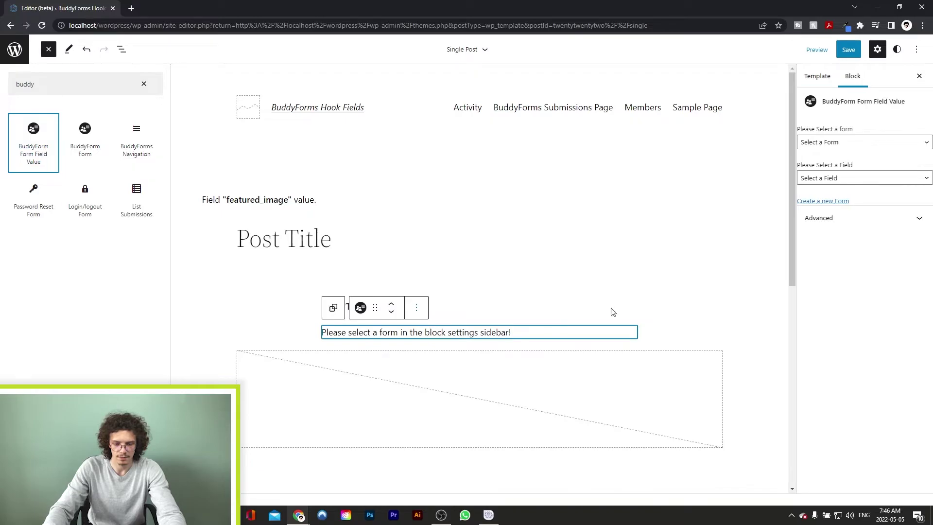
left_click(849, 146)
left_click(829, 163)
left_click(841, 178)
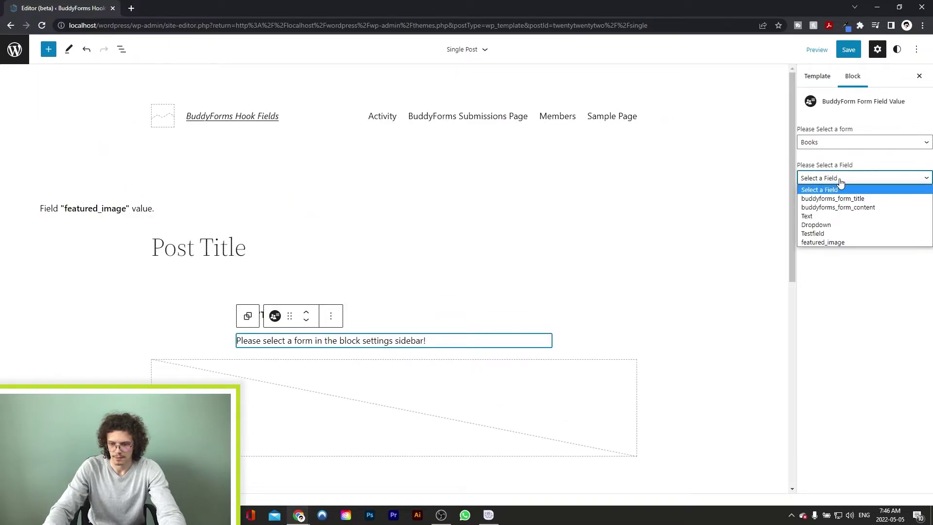
left_click(821, 224)
- Insert a Separator block between the Testfield and Dropdown value blocks
left_click(48, 49)
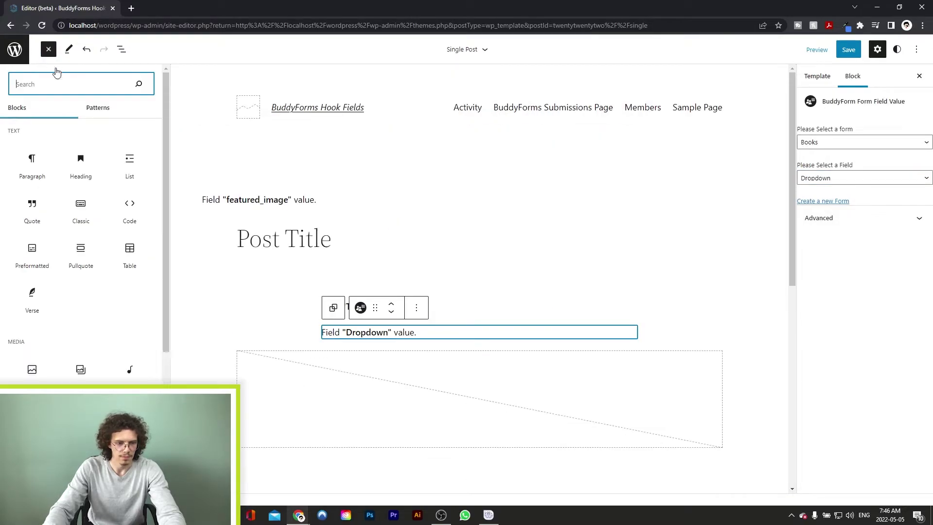
type("separ")
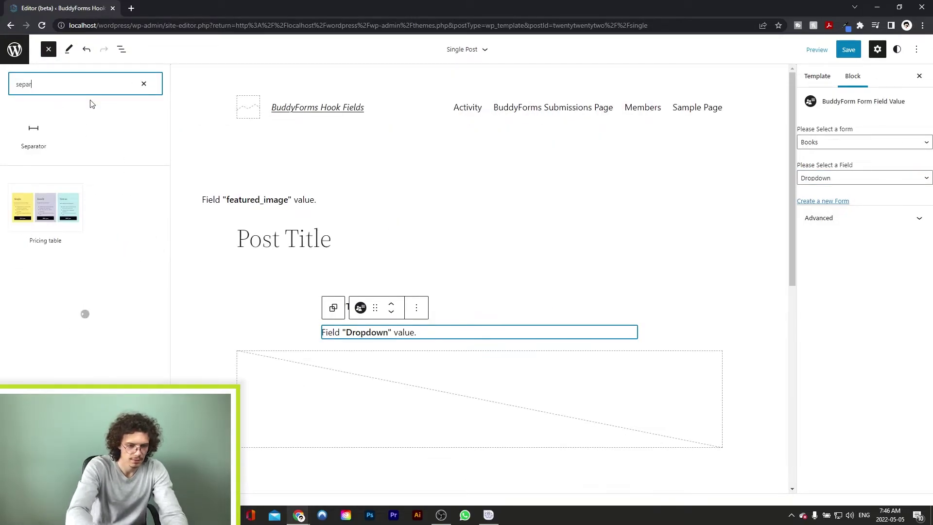
mouse_move(39, 130)
left_click_drag(39, 130, 407, 316)
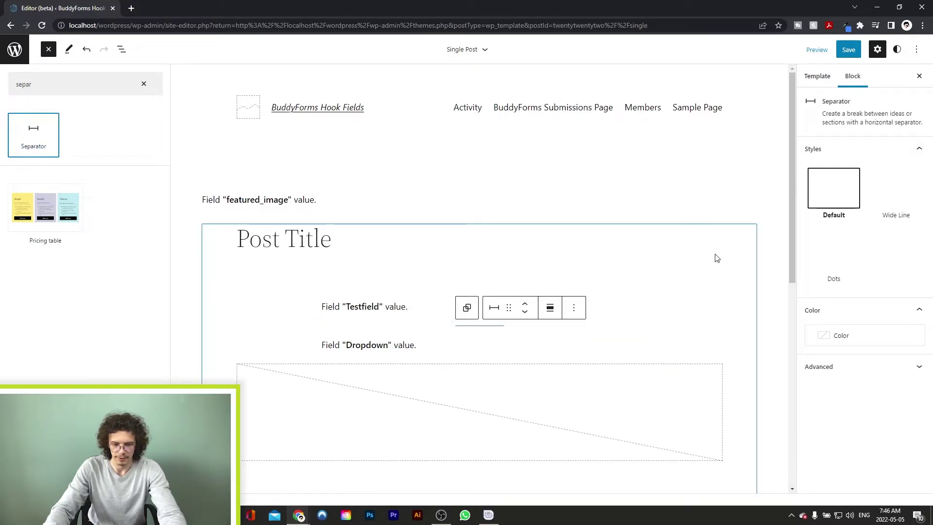
left_click(772, 233)
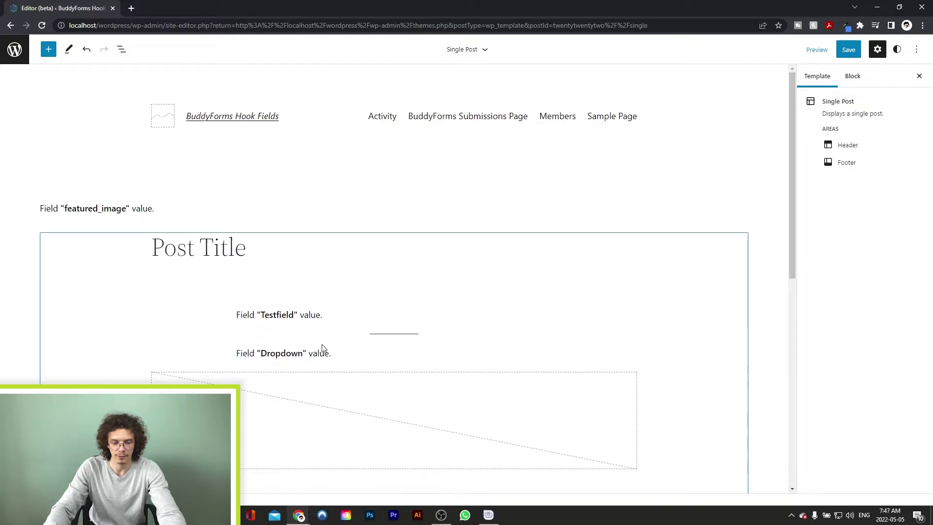
- Set the color of the separator between the Testfield and Dropdown values to white (#ffffff)
left_click(379, 335)
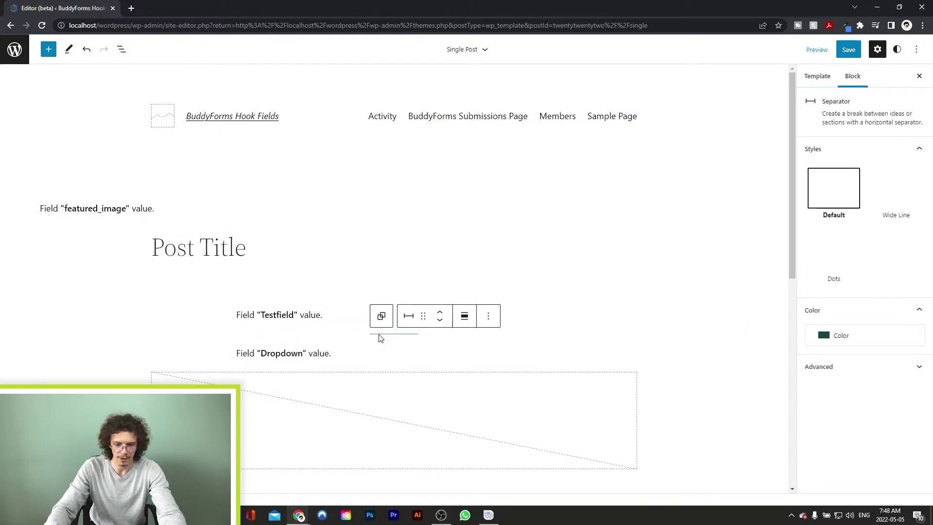
left_click(870, 338)
left_click(682, 378)
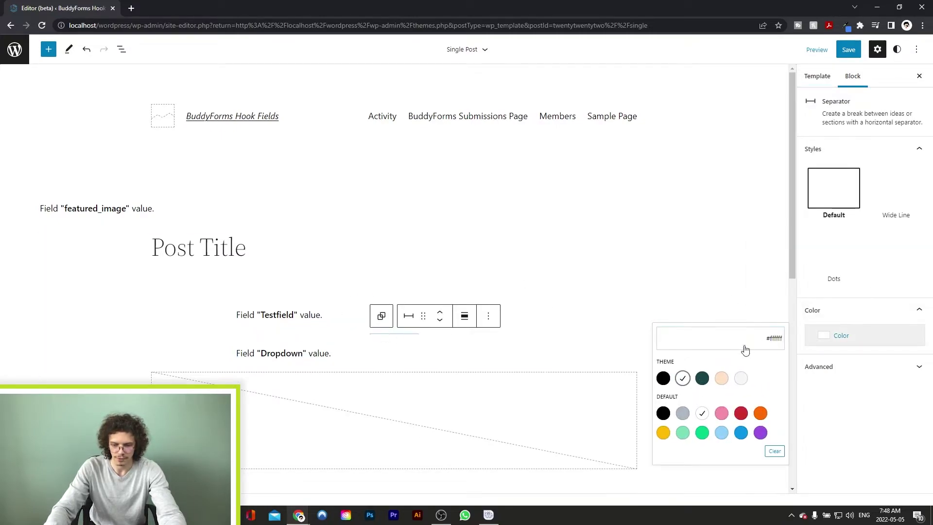
left_click(766, 315)
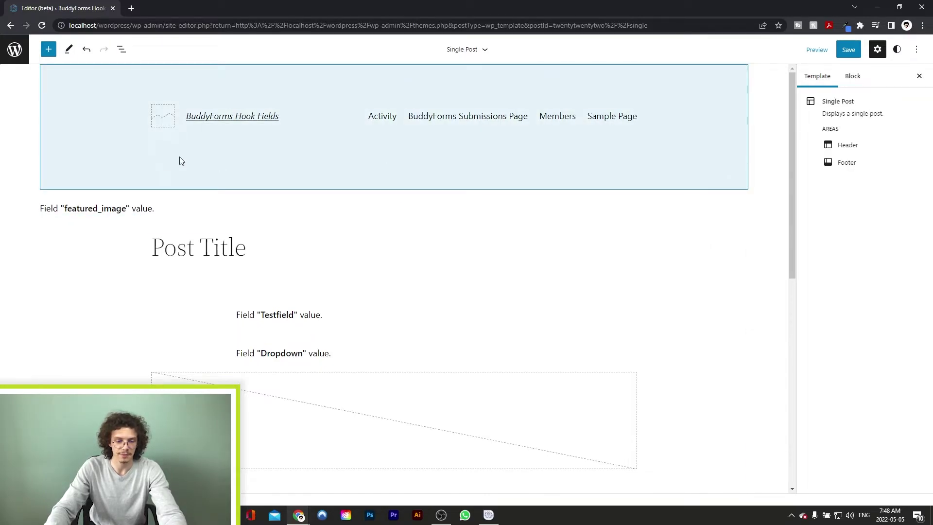
- Review the Single Post template layout and save the changes to the template
scroll(741, 292, "down", 1)
scroll(766, 209, "down", 3)
scroll(766, 209, "down", 1)
scroll(766, 218, "up", 5)
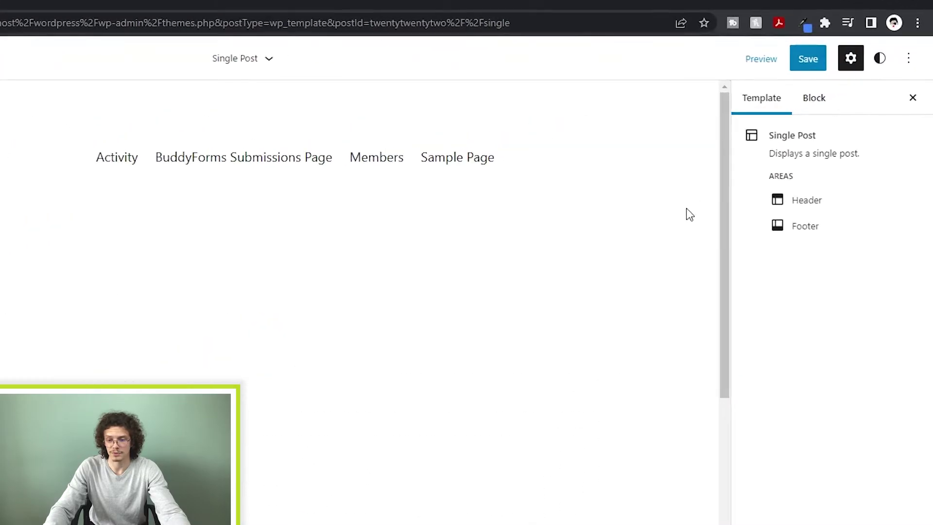
left_click(811, 60)
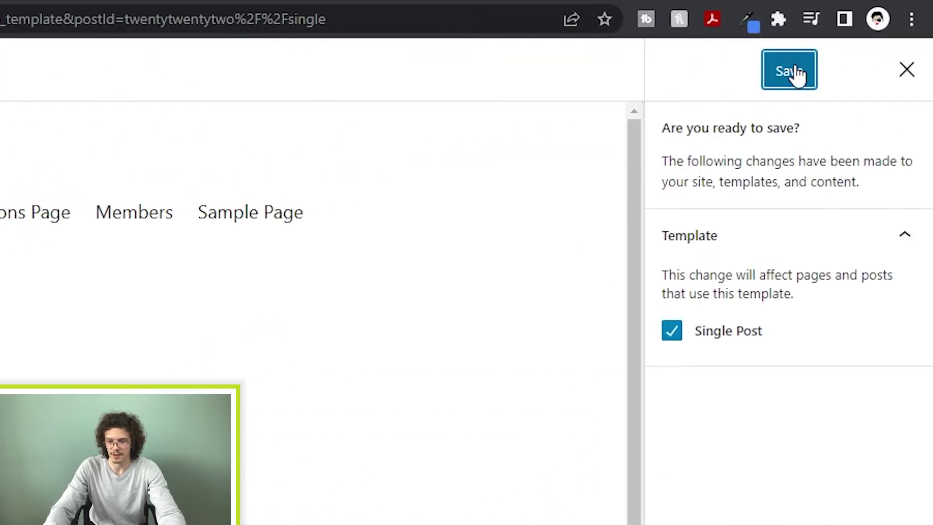
left_click(789, 71)
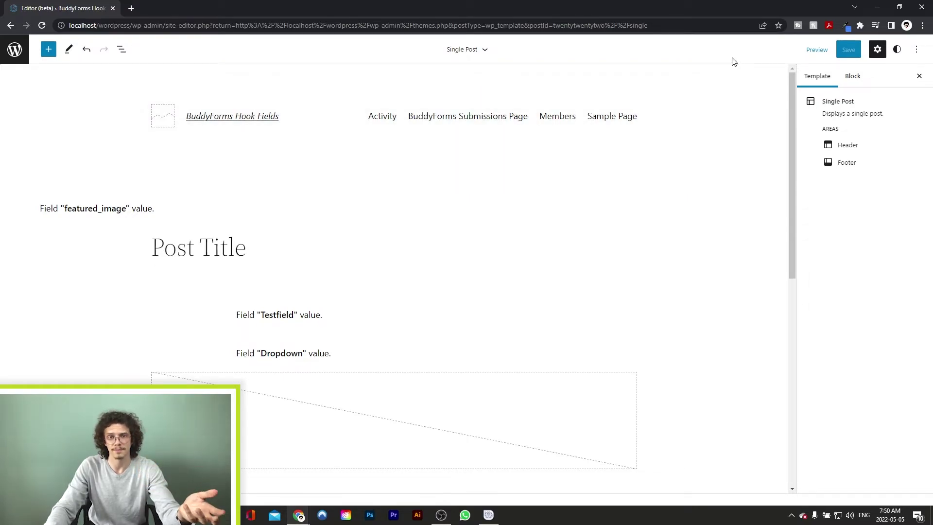
- Open the WordPress dashboard in a new tab and view the Books form from the BuddyForms list
left_click(14, 50)
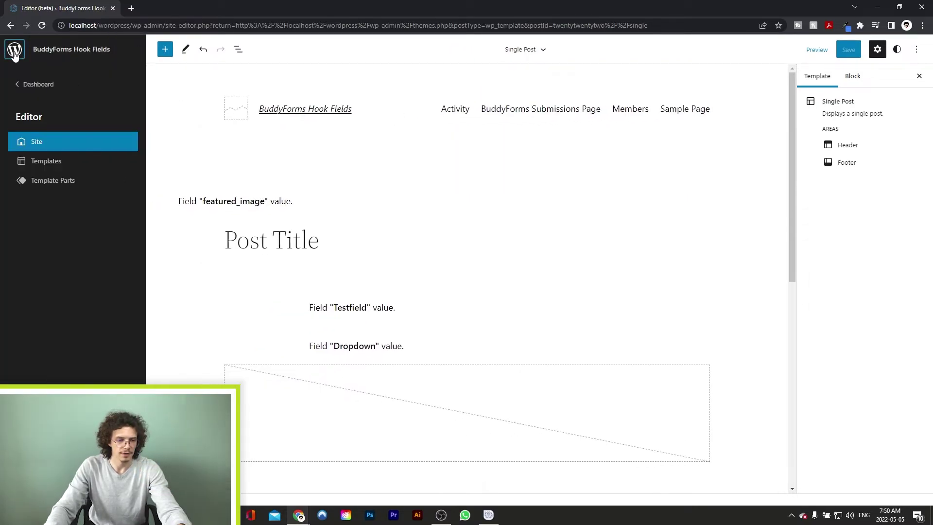
right_click(47, 87)
left_click(95, 90)
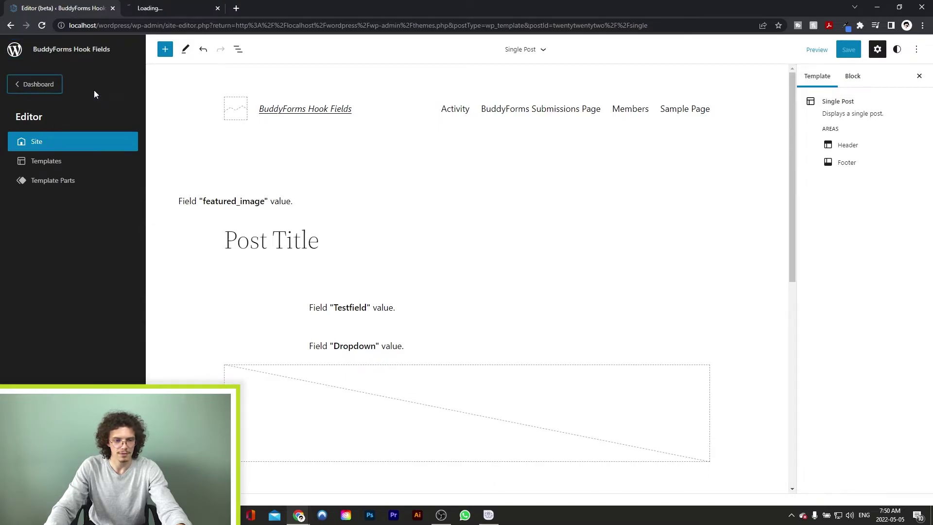
key("ctrl+Tab")
left_click(39, 189)
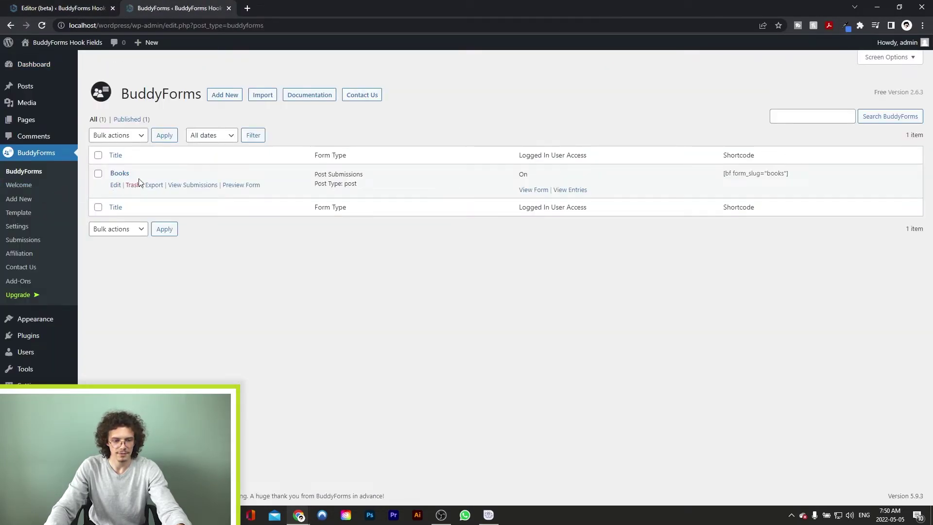
left_click(533, 191)
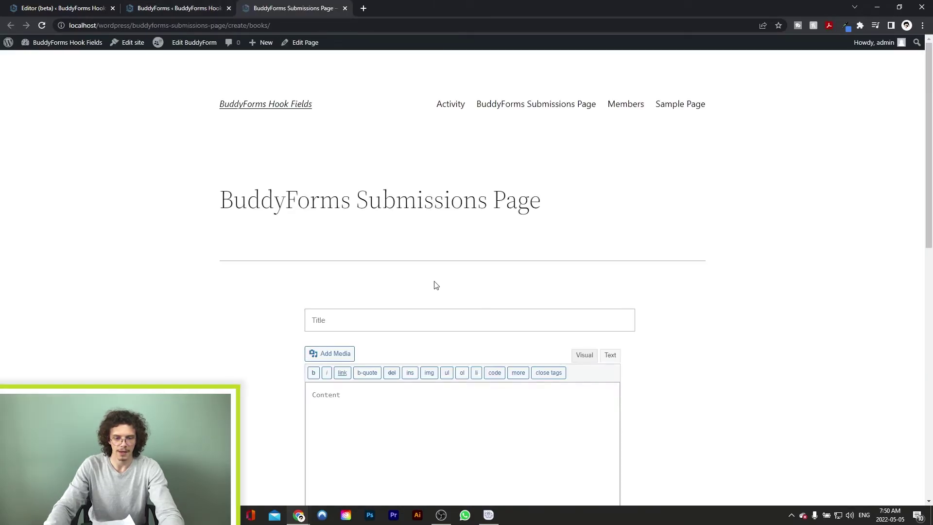
- Enter the title "My New Awesome Post!" and the content "This is the greatest content ever!" in the submission form
left_click(361, 319)
type("My ")
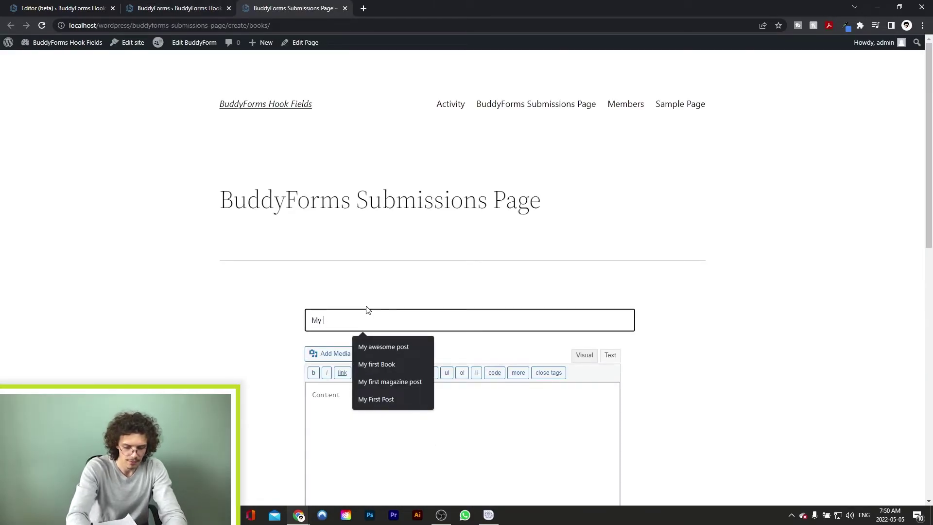
type("New Awesome Post!")
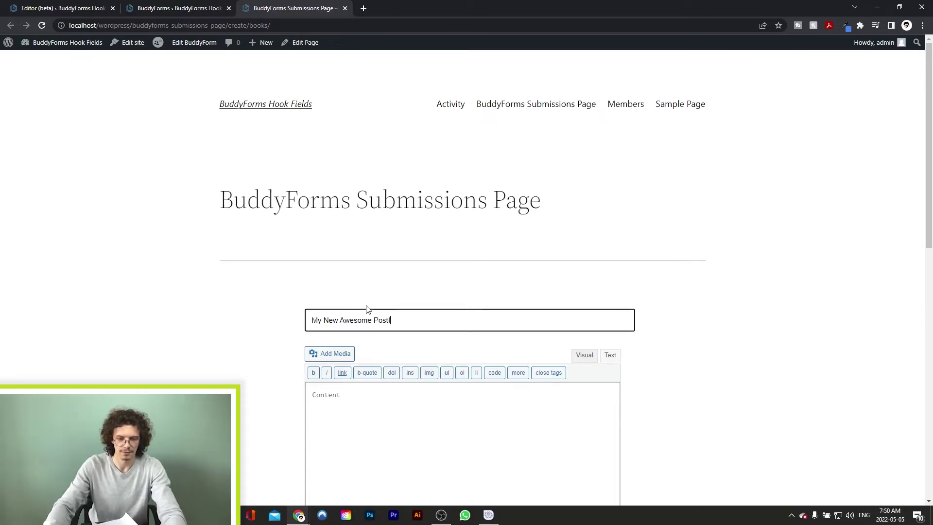
scroll(367, 309, "down", 3)
left_click(338, 255)
type("Th")
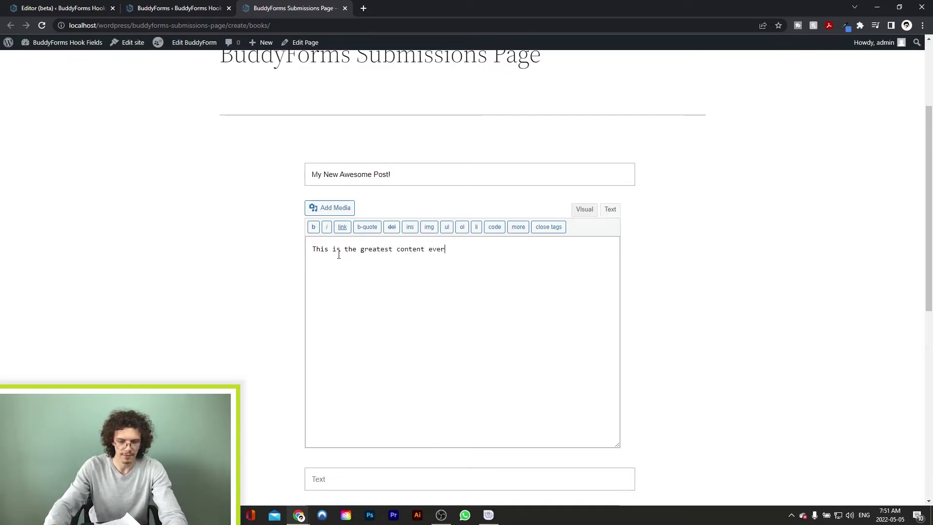
- Enter "Just some simple test!" in the Text field and choose option b in the dropdown below it
scroll(707, 164, "down", 4)
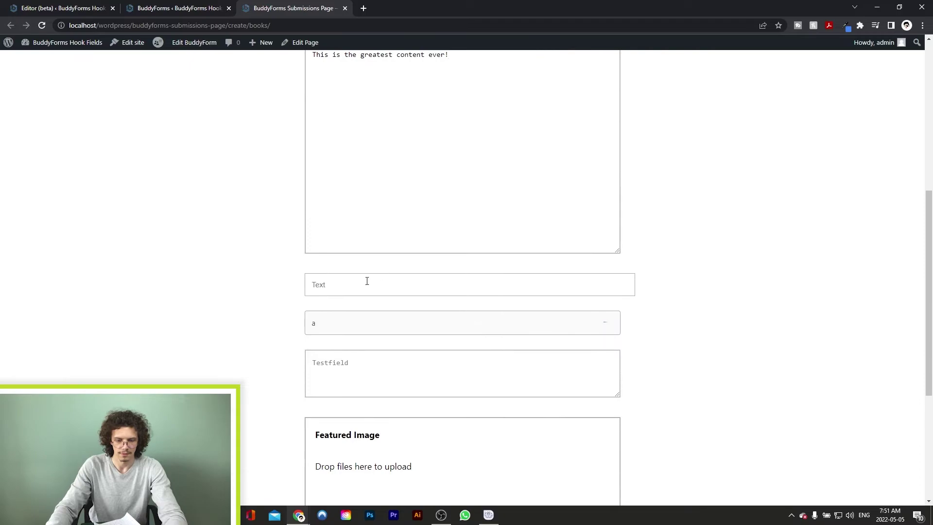
left_click(354, 293)
type("Just some simp")
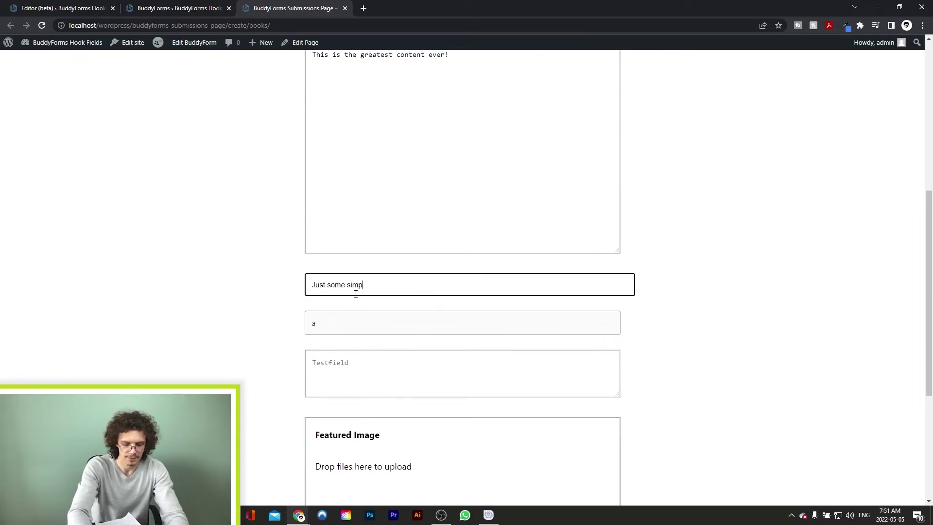
scroll(369, 289, "down", 1)
left_click(392, 279)
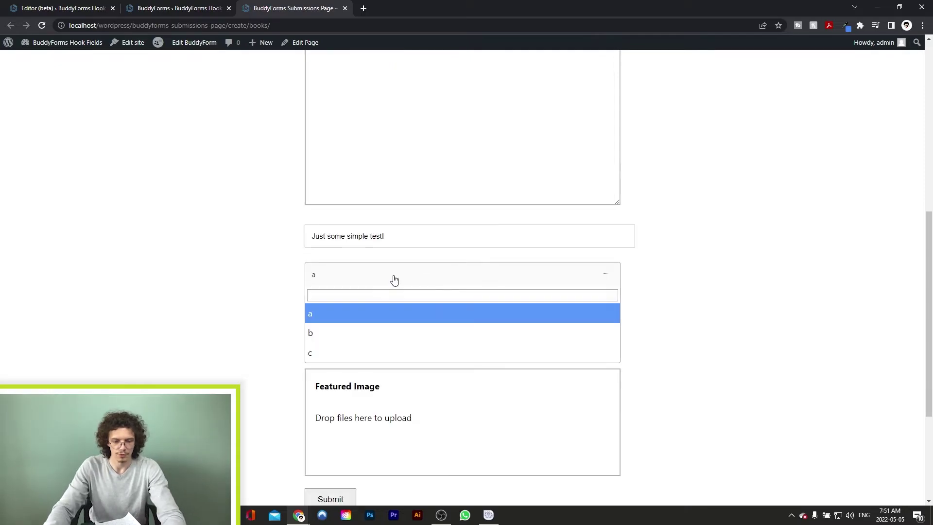
left_click(354, 330)
- Fill the Testfield text area with "I like to go on long walks on the beach!"
scroll(354, 323, "down", 1)
left_click(394, 284)
scroll(398, 272, "down", 1)
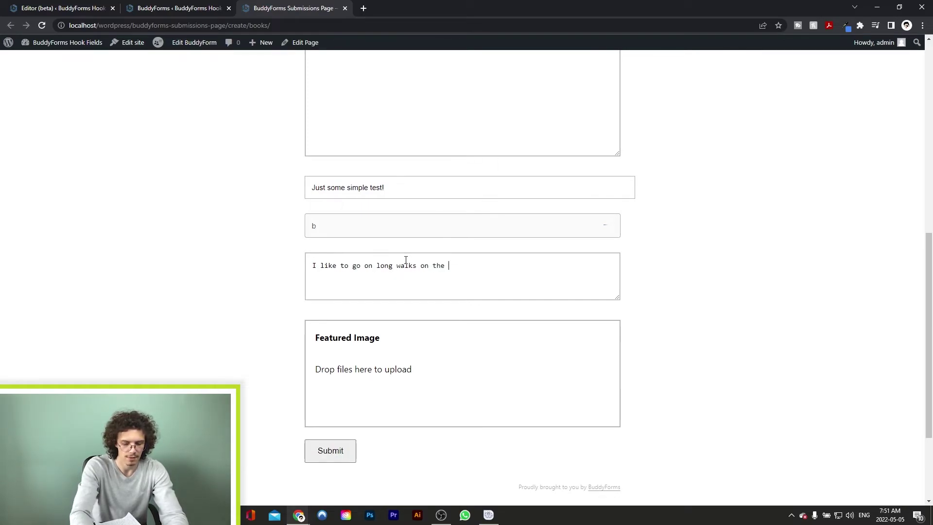
- Upload the BFHFP2 image from the Desktop as the featured image and submit the form
scroll(398, 257, "down", 2)
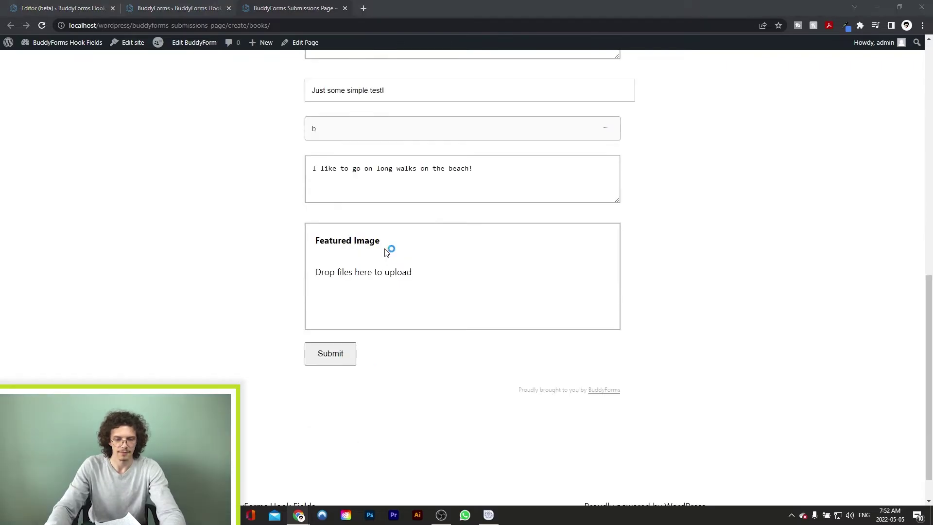
left_click(387, 250)
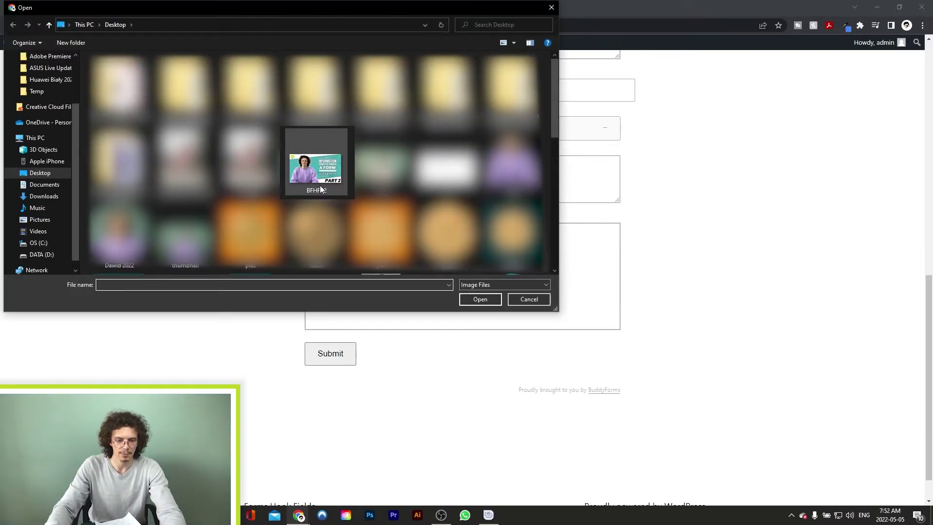
left_click(323, 168)
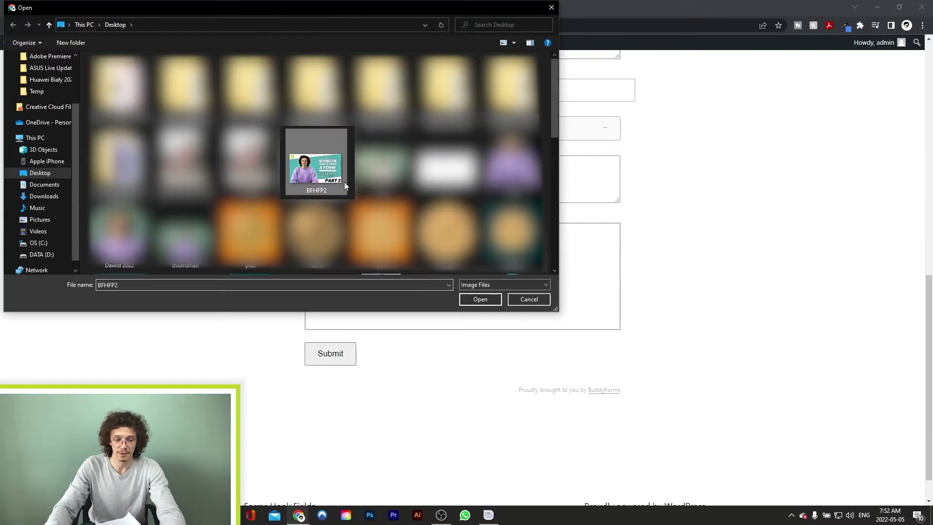
left_click(483, 300)
left_click(336, 389)
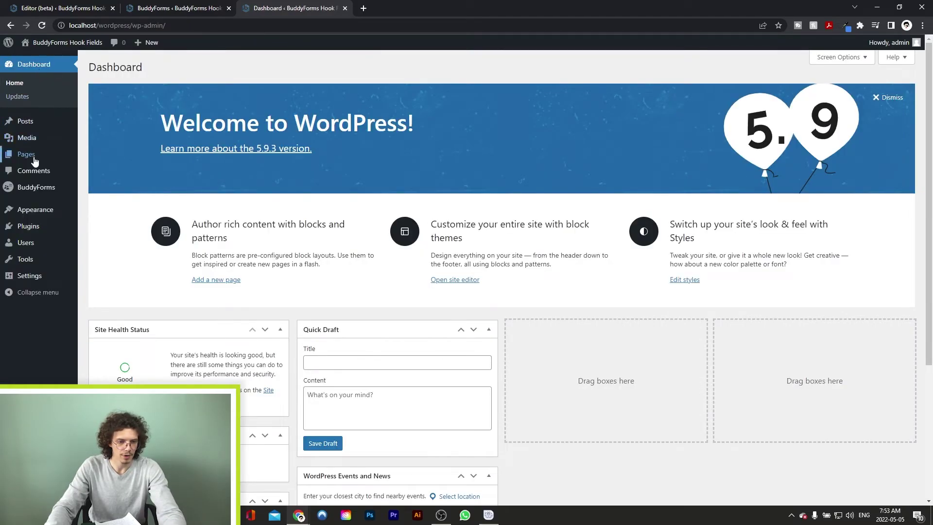
- View the published post "My New Awesome Post!" from the posts list and look through its whole page
left_click(40, 121)
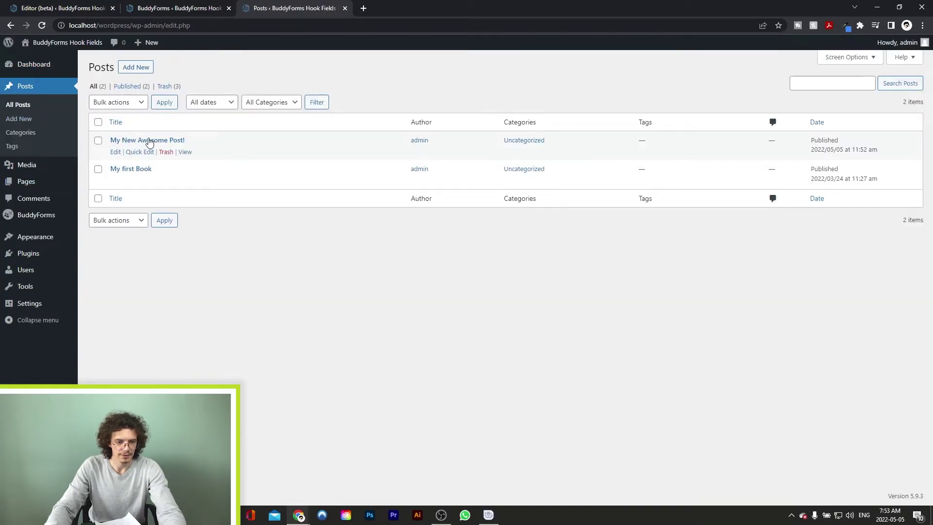
left_click(186, 152)
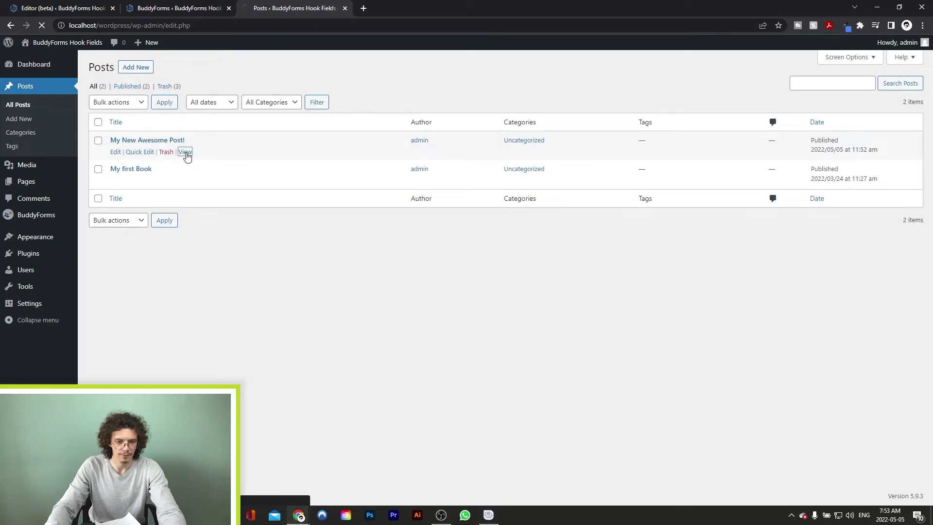
scroll(444, 146, "down", 7)
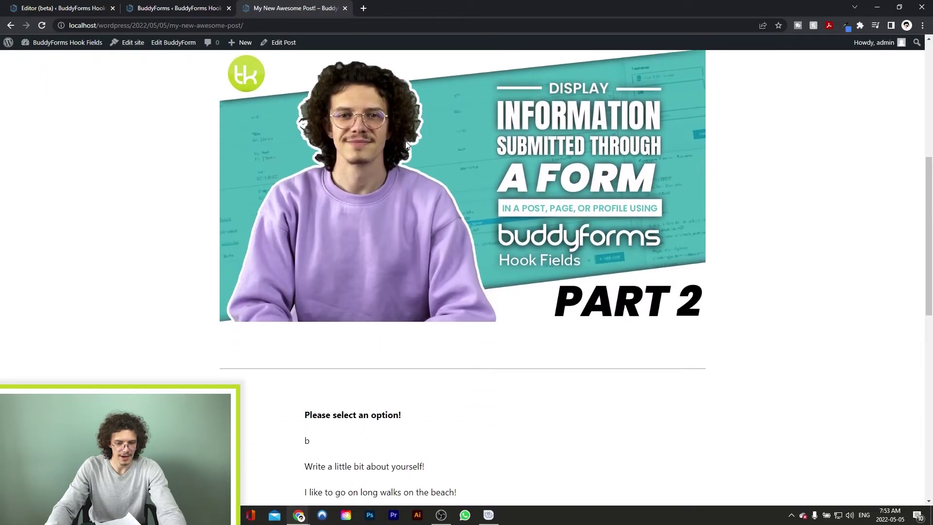
scroll(406, 144, "down", 3)
scroll(403, 145, "up", 10)
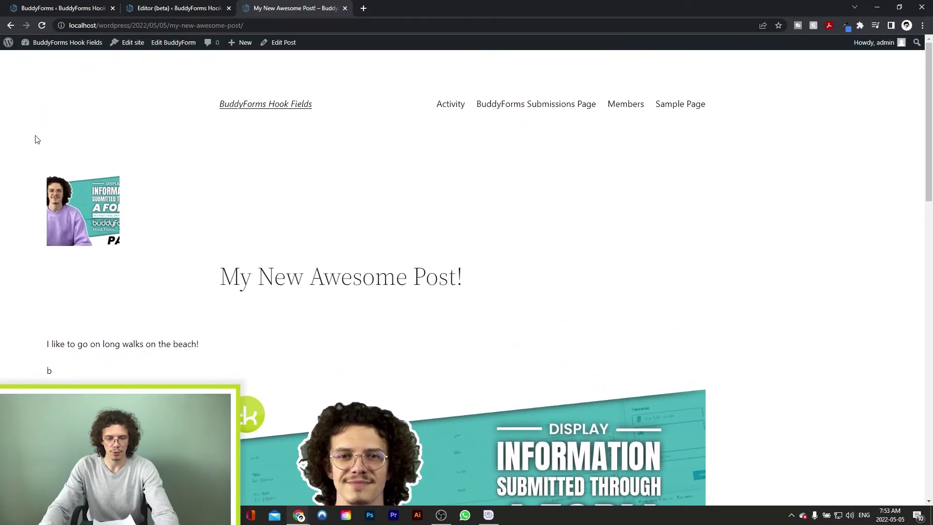
- Compare the featured_image, Testfield and Dropdown value blocks in the Single Post template with the upper part of the published post
left_click(200, 4)
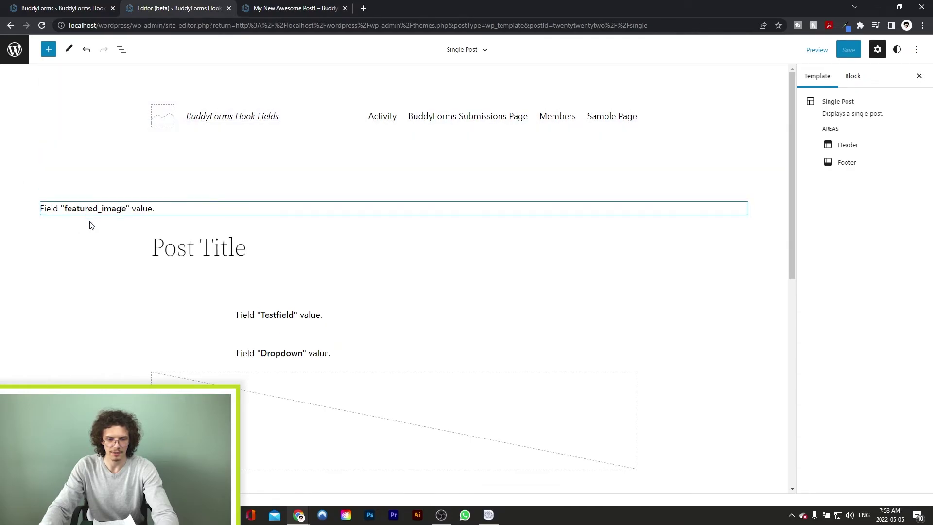
left_click(266, 10)
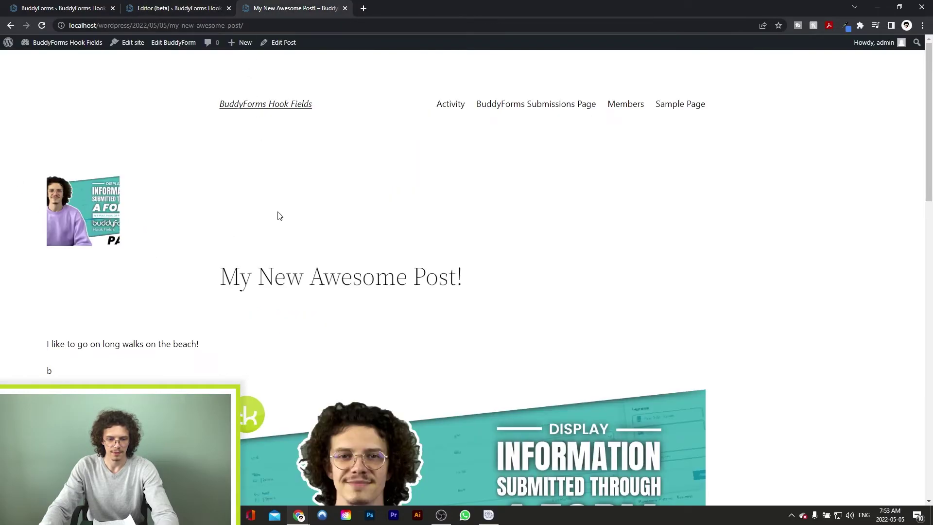
left_click(178, 8)
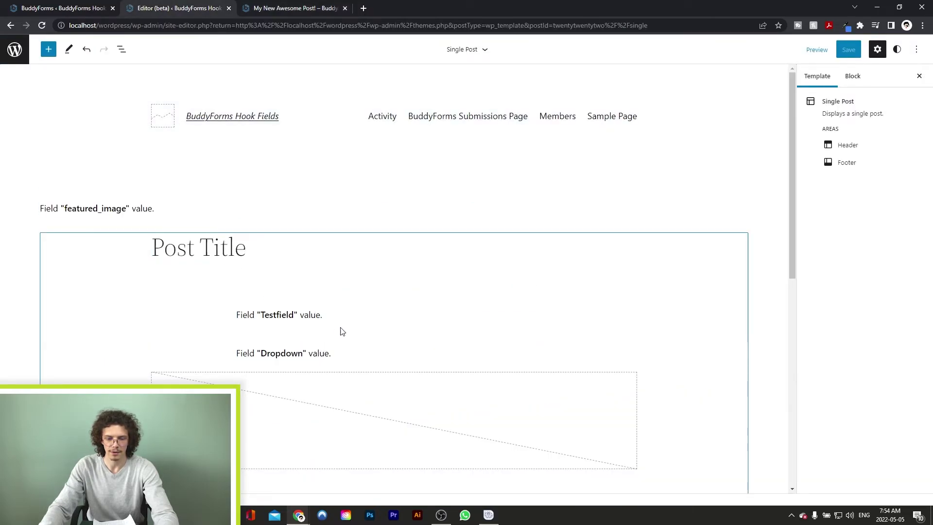
left_click(296, 9)
scroll(126, 253, "down", 2)
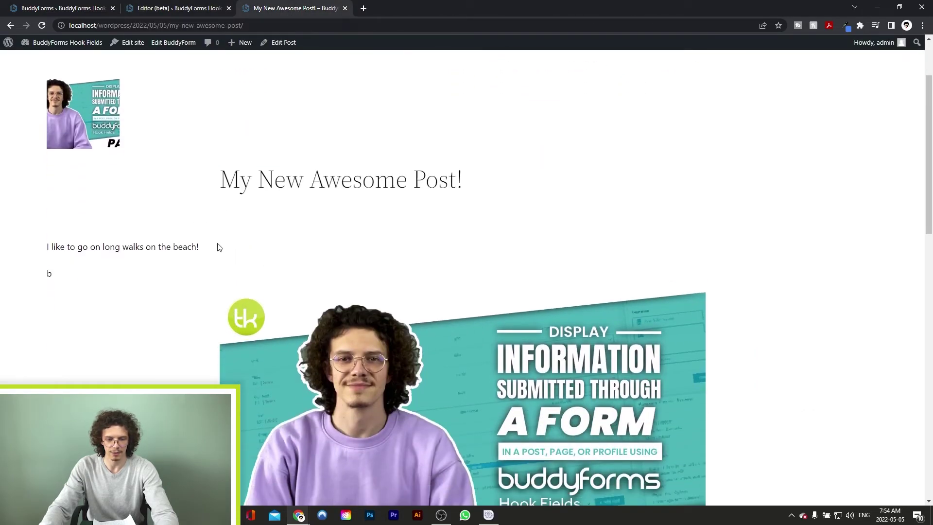
- Compare the template's featured image area, separator and Post Content blocks with the corresponding sections of the published post
left_click(177, 9)
scroll(306, 212, "down", 3)
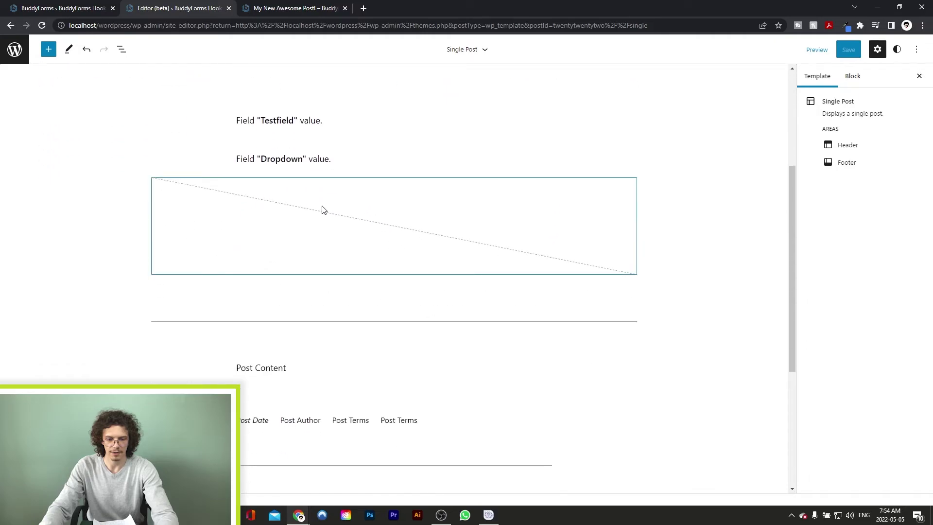
scroll(301, 176, "down", 2)
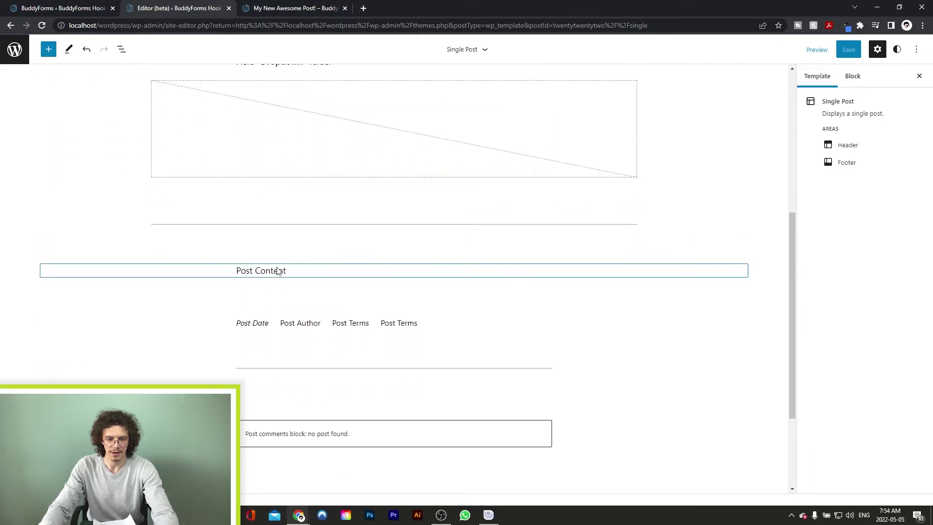
left_click(295, 8)
scroll(318, 231, "down", 5)
scroll(318, 231, "down", 6)
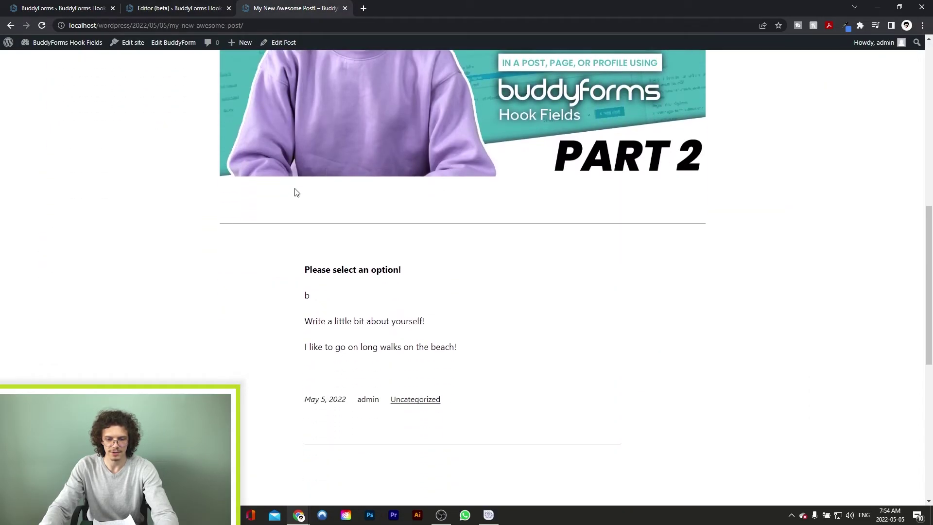
scroll(447, 285, "up", 9)
scroll(447, 284, "up", 4)
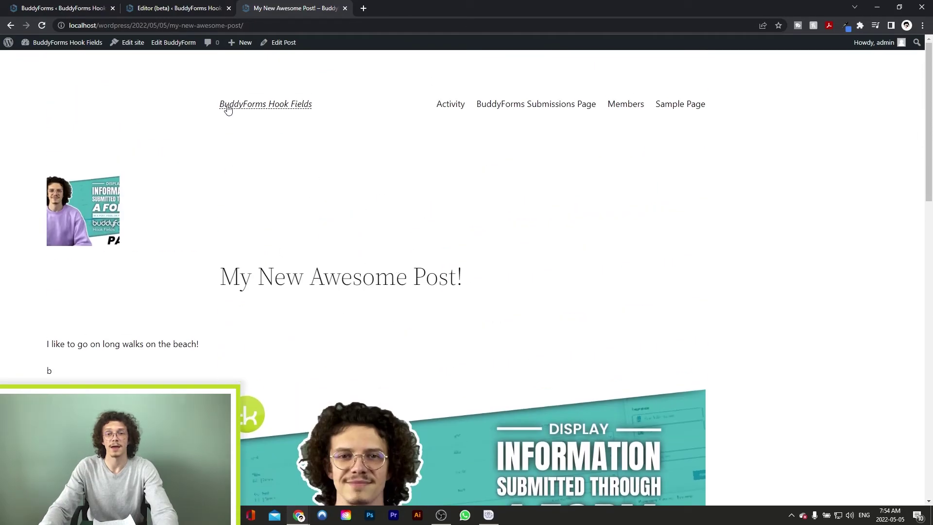